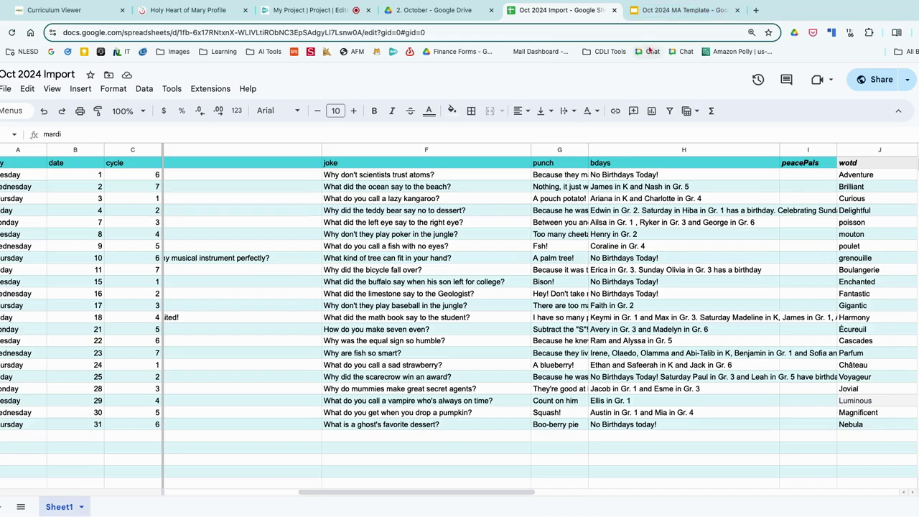
# Look up the Autocrat add-on in the Google Workspace Marketplace, then close the marketplace.
pyautogui.click(209, 90)
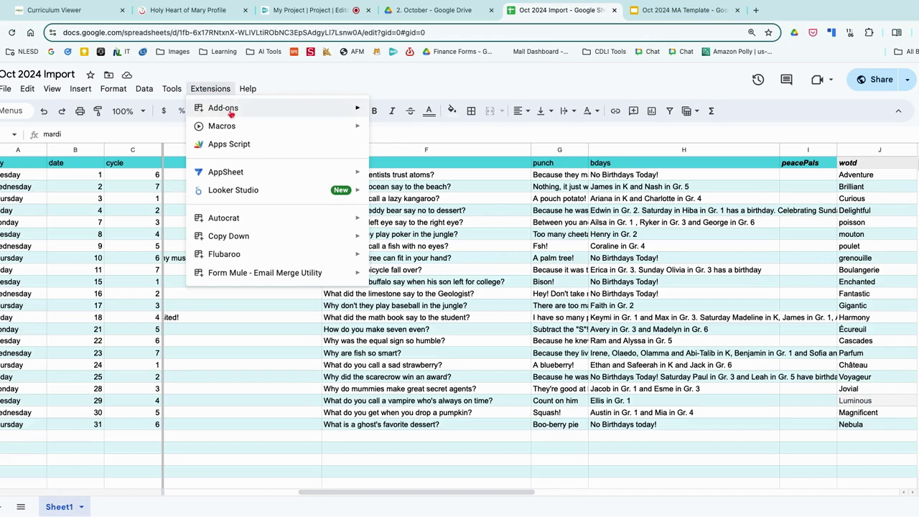
pyautogui.moveTo(230, 113)
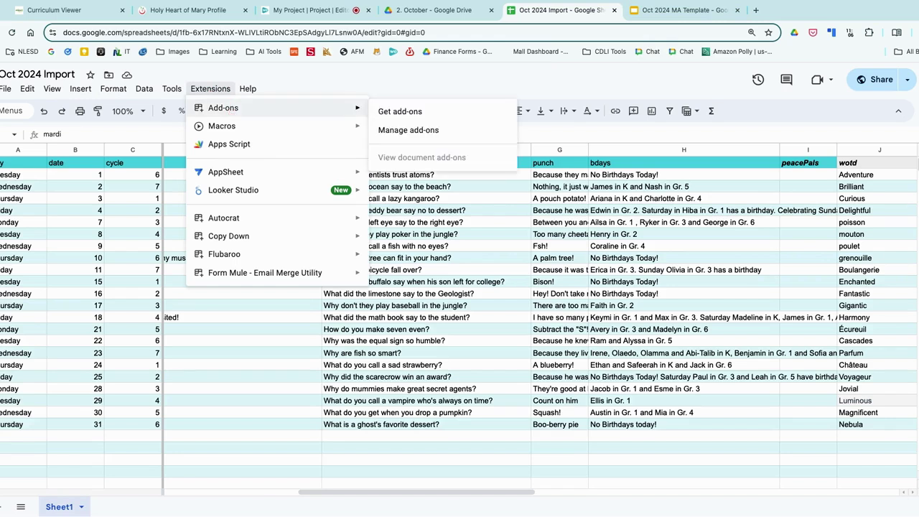
pyautogui.moveTo(223, 224)
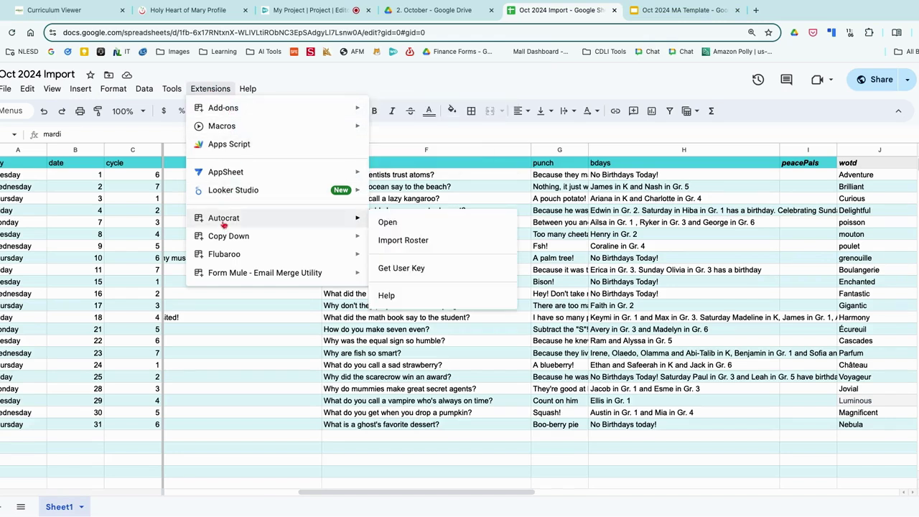
pyautogui.click(400, 113)
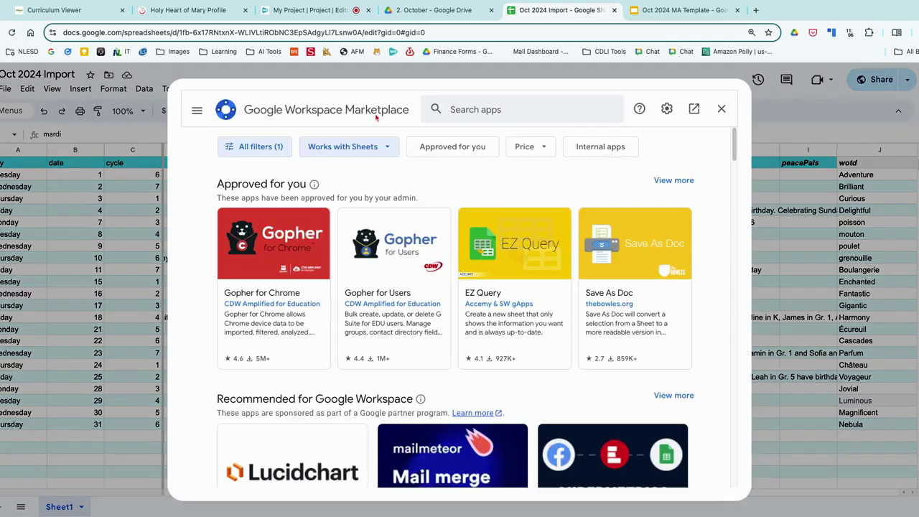
pyautogui.click(509, 111)
pyautogui.write('auto')
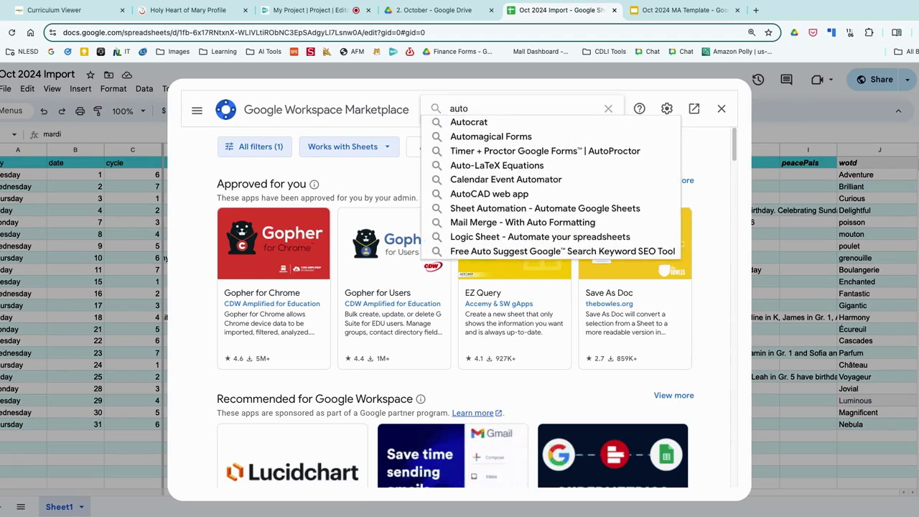
pyautogui.click(474, 122)
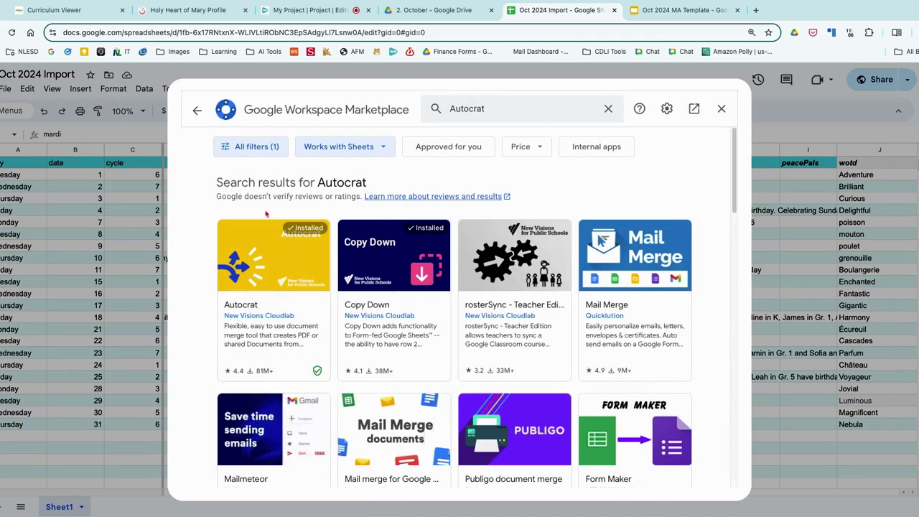
pyautogui.click(721, 108)
# Open the Autocrat add-on for this spreadsheet and start a new merge job.
pyautogui.click(211, 90)
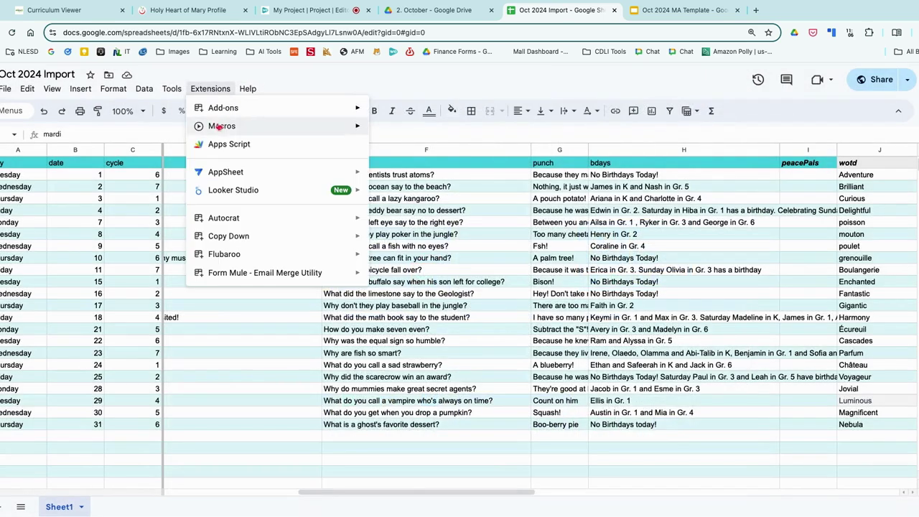
pyautogui.moveTo(234, 219)
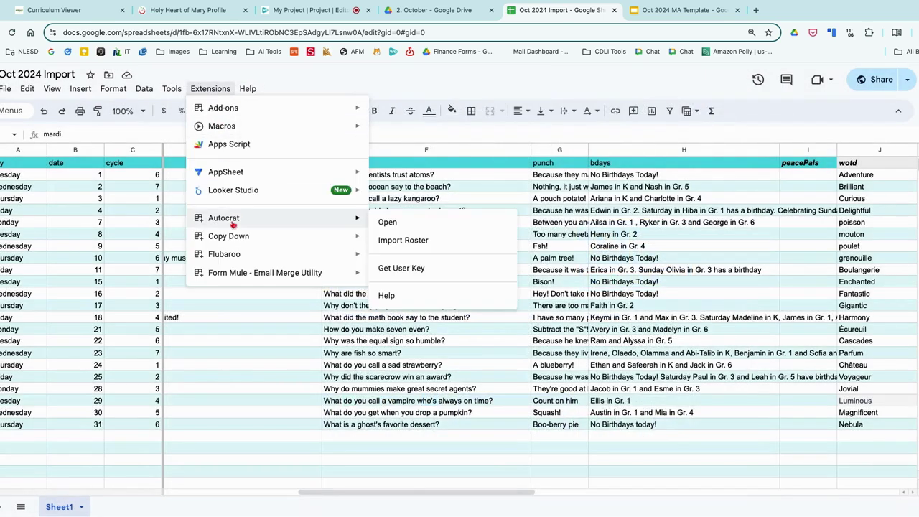
pyautogui.click(407, 227)
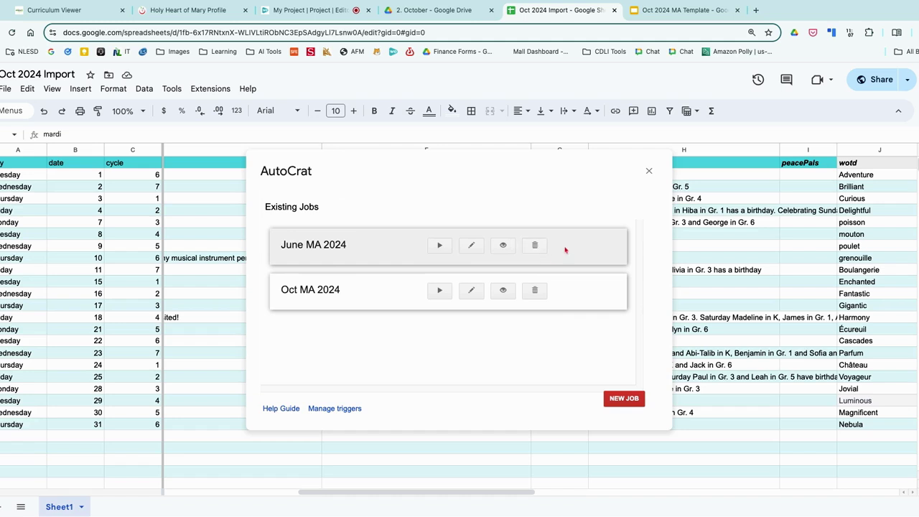
pyautogui.click(626, 401)
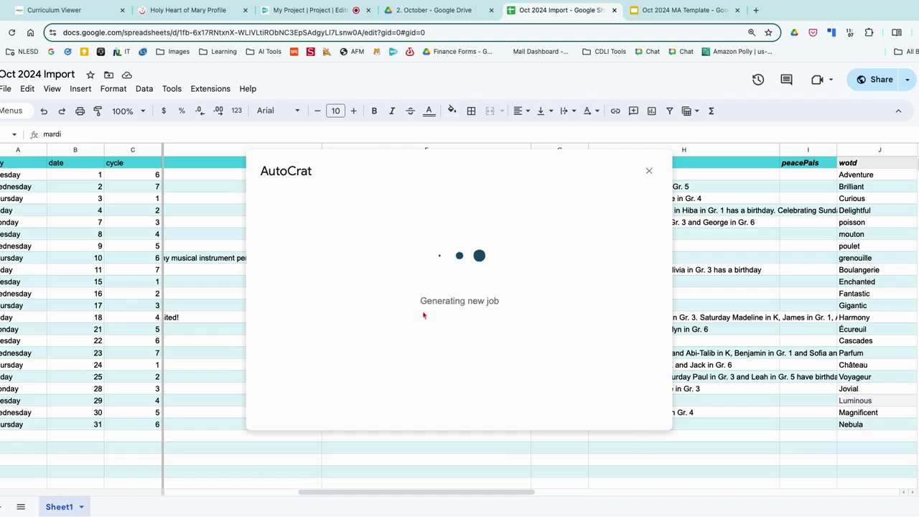
# Name the merge job "Fake Oct 2024" and continue to the template choice.
pyautogui.click(338, 245)
pyautogui.write('Fake Oct')
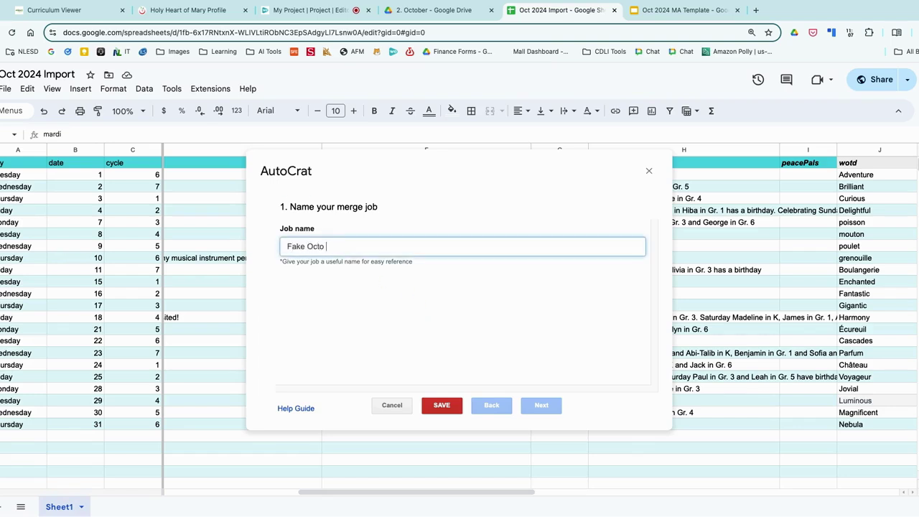
pyautogui.write('o')
pyautogui.press('BackSpace')
pyautogui.write('2024')
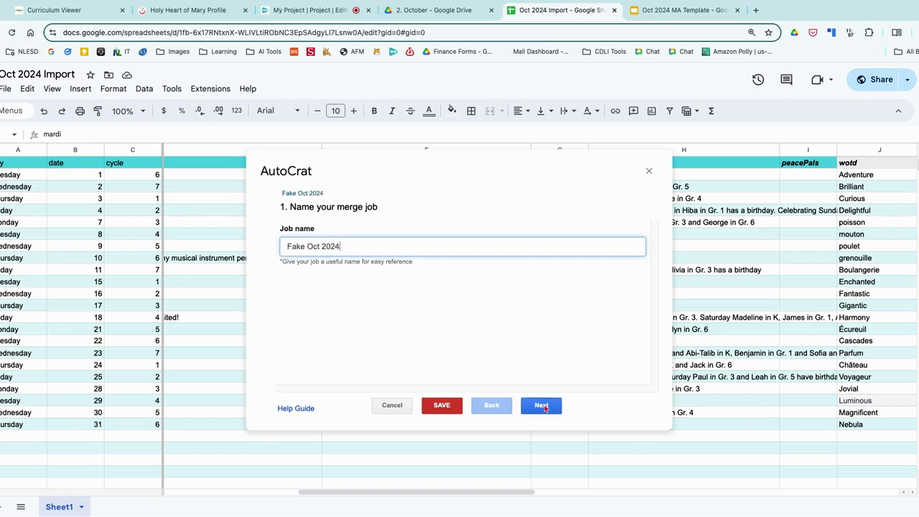
pyautogui.click(544, 407)
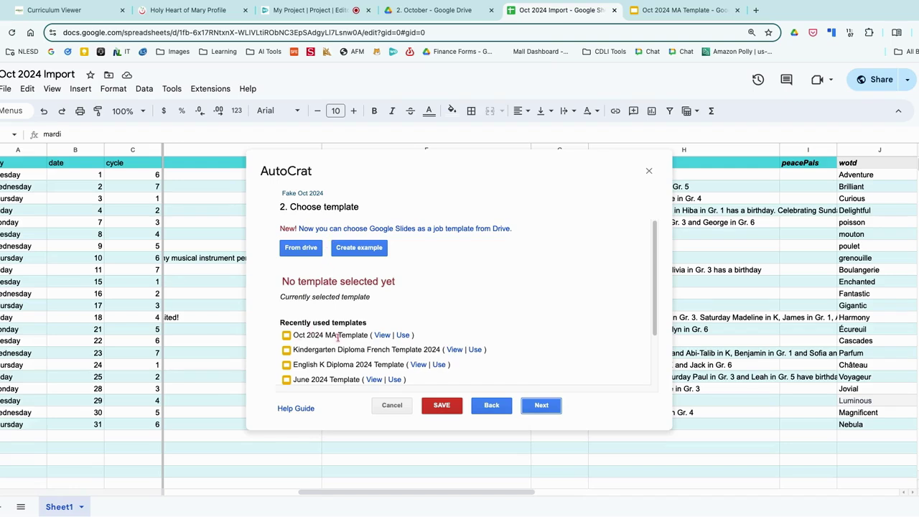
# Use the recently used "Oct 2024 MA Template" as the job's template and continue to the data mapping.
pyautogui.click(403, 339)
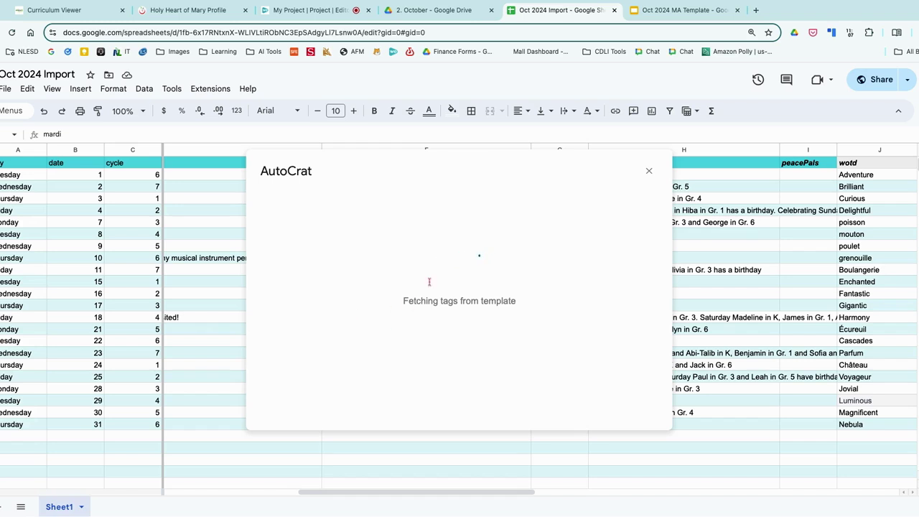
pyautogui.click(337, 283)
pyautogui.click(545, 407)
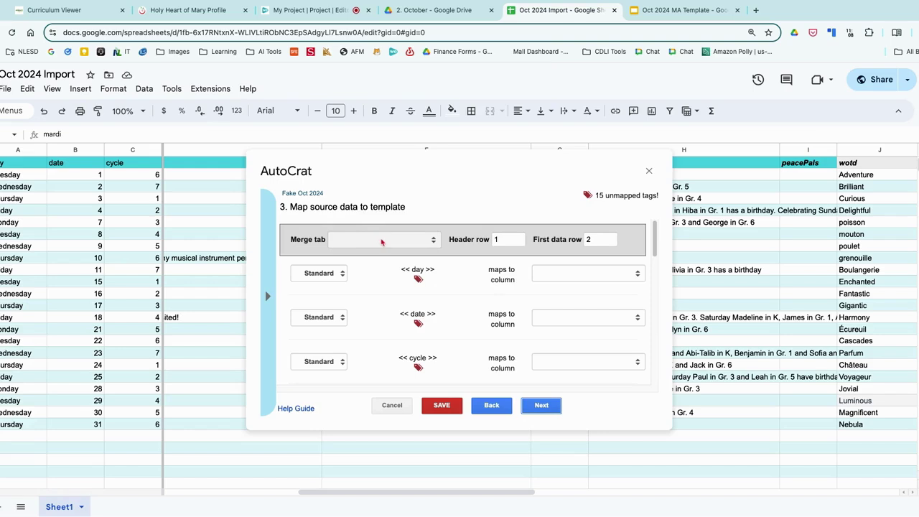
# Set the merge tab to Sheet1, review the tag-to-column mappings and continue to the file settings.
pyautogui.click(384, 242)
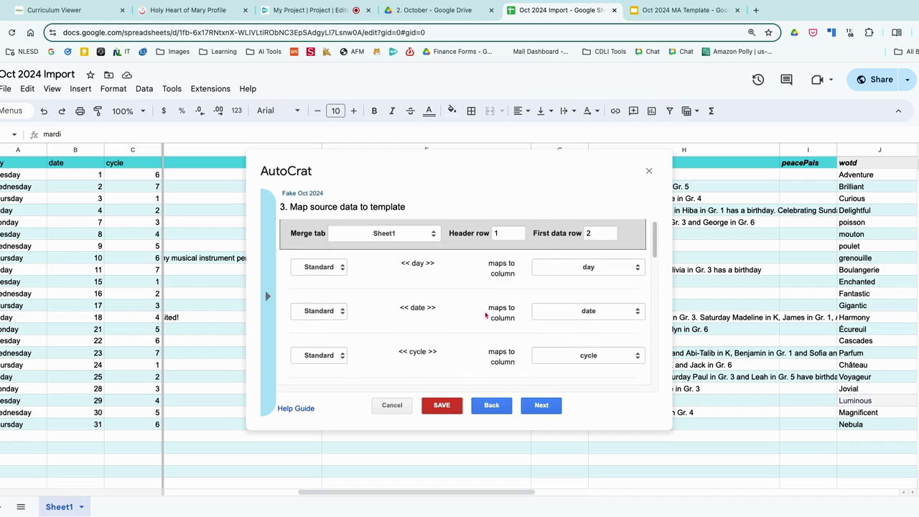
pyautogui.scroll(-2, 488, 316)
pyautogui.scroll(-1, 482, 318)
pyautogui.scroll(-3, 435, 310)
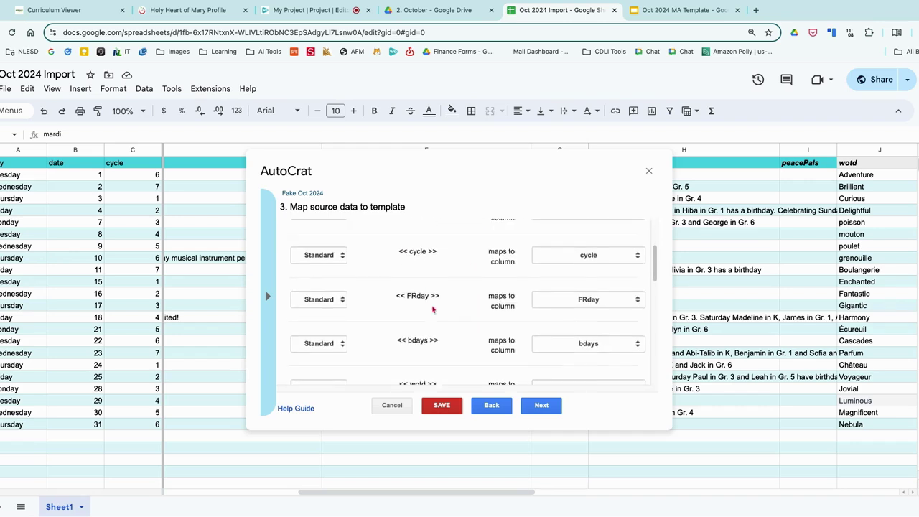
pyautogui.scroll(-1, 479, 305)
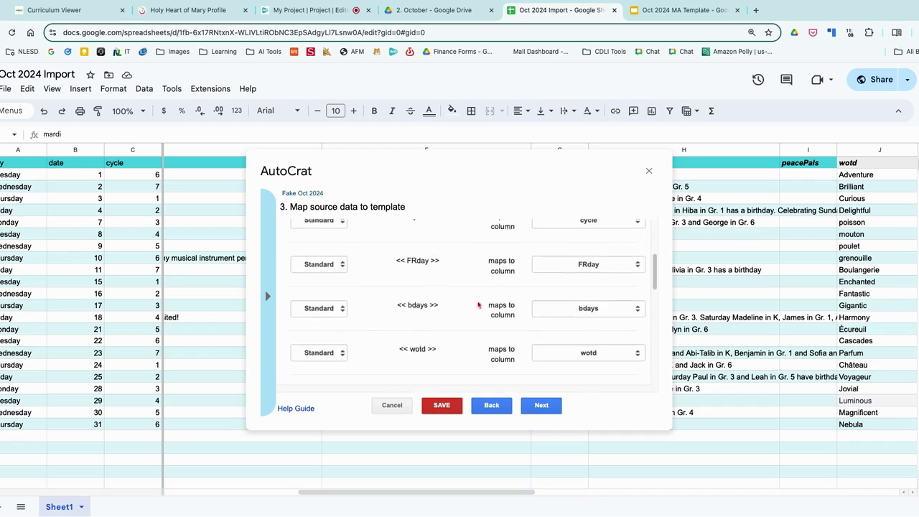
pyautogui.scroll(-4, 450, 300)
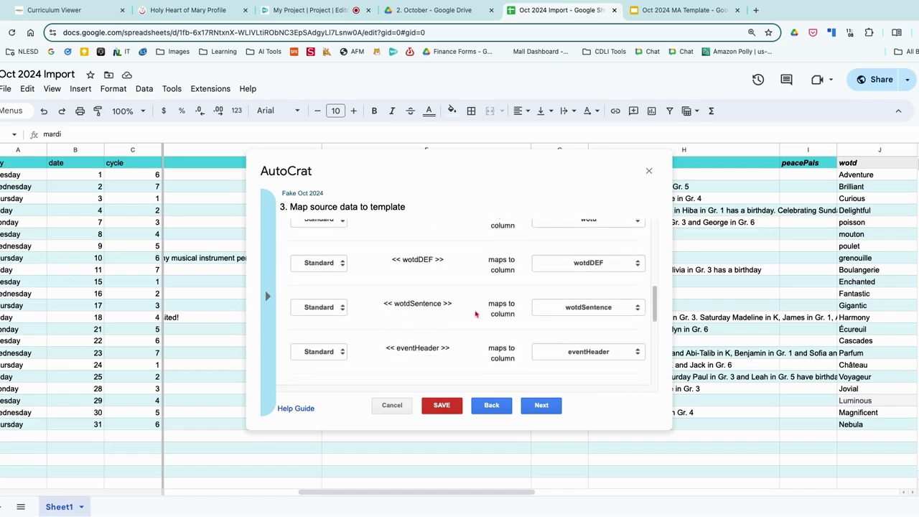
pyautogui.scroll(-2, 471, 294)
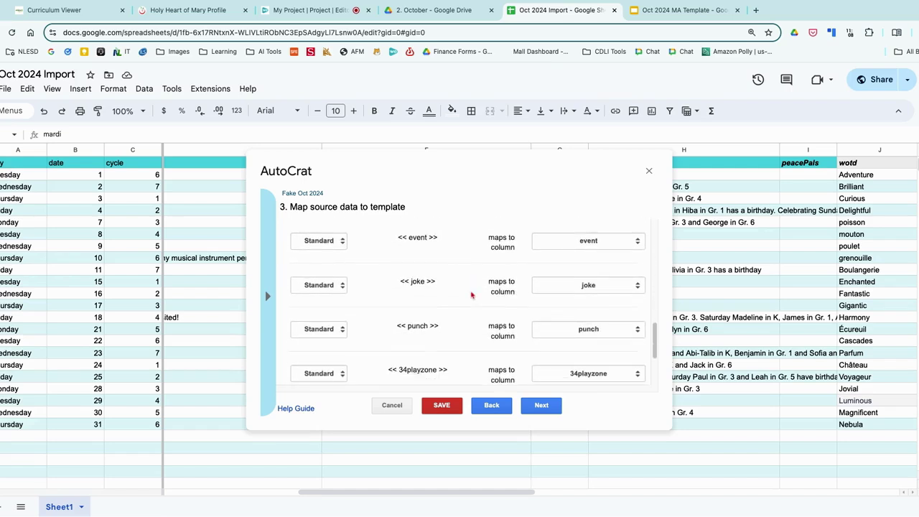
pyautogui.scroll(-2, 488, 288)
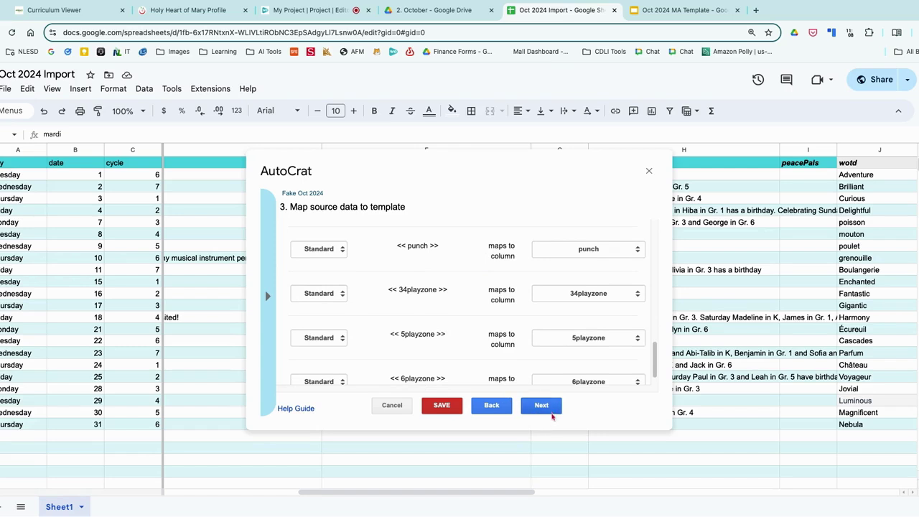
pyautogui.click(550, 408)
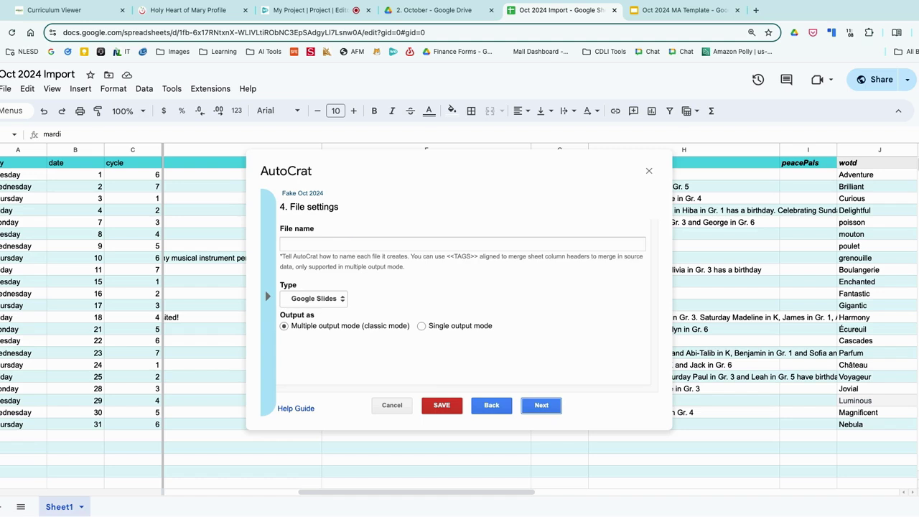
# Name the output file "Fake MA for October 2024", choose single output mode and continue to the destination folders.
pyautogui.click(284, 244)
pyautogui.write('Fa')
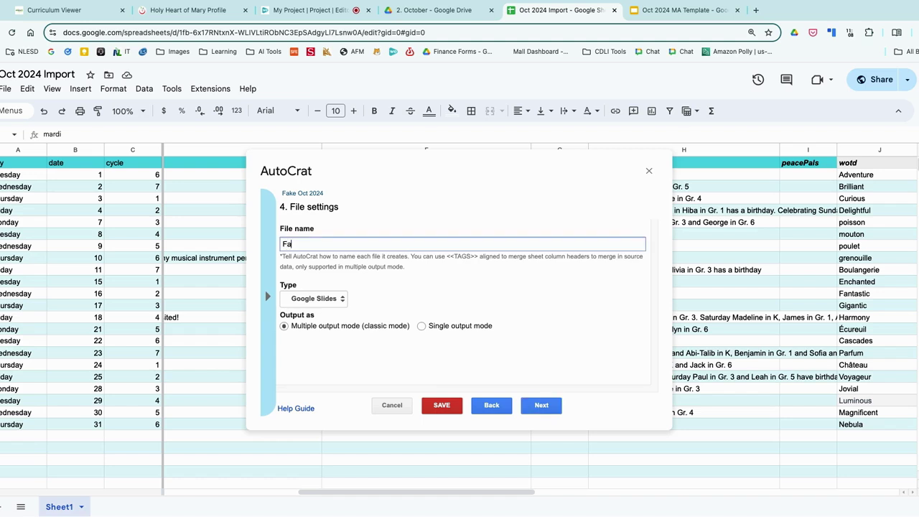
pyautogui.write('ke MA for October 2024')
pyautogui.click(422, 327)
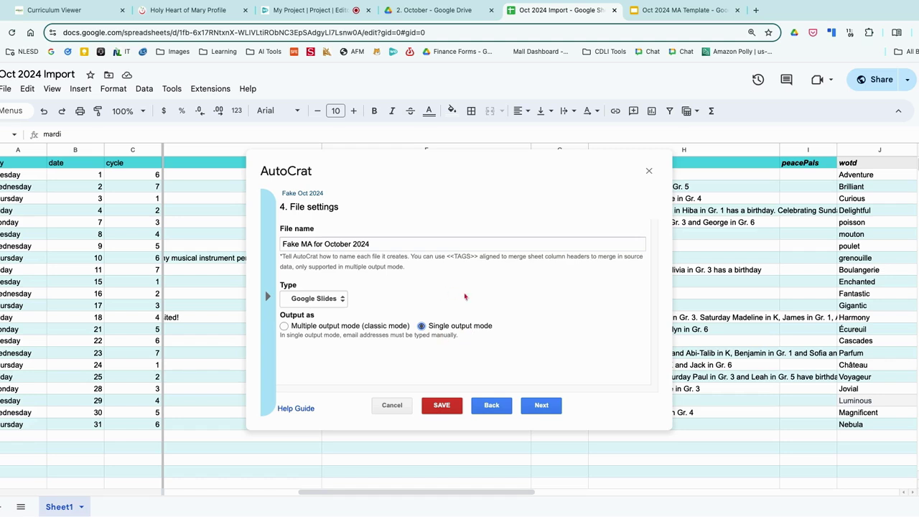
pyautogui.click(542, 407)
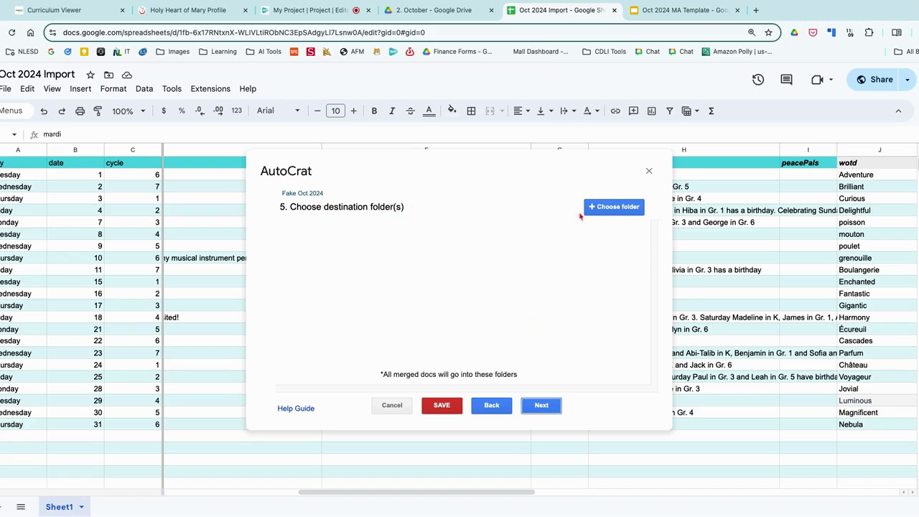
# Start choosing a destination folder and search the Drive folders for "2024-2025".
pyautogui.click(616, 207)
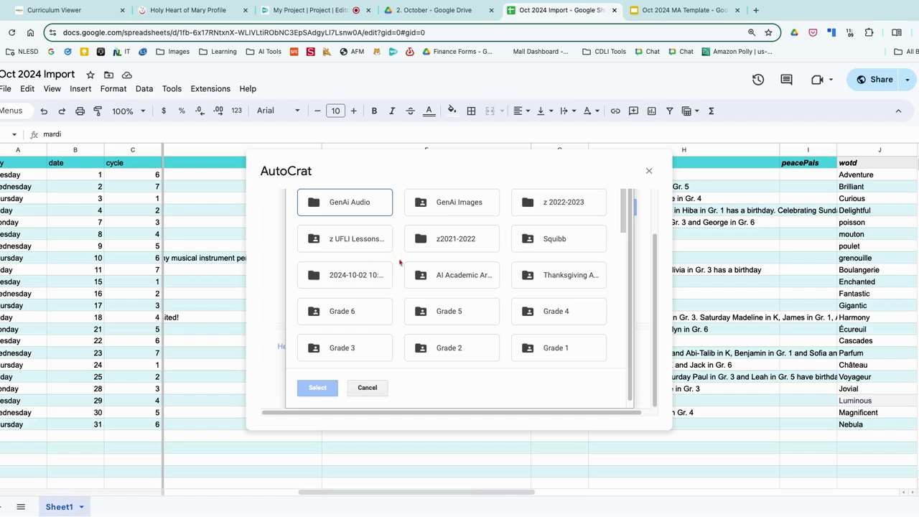
pyautogui.scroll(2, 380, 237)
pyautogui.click(372, 209)
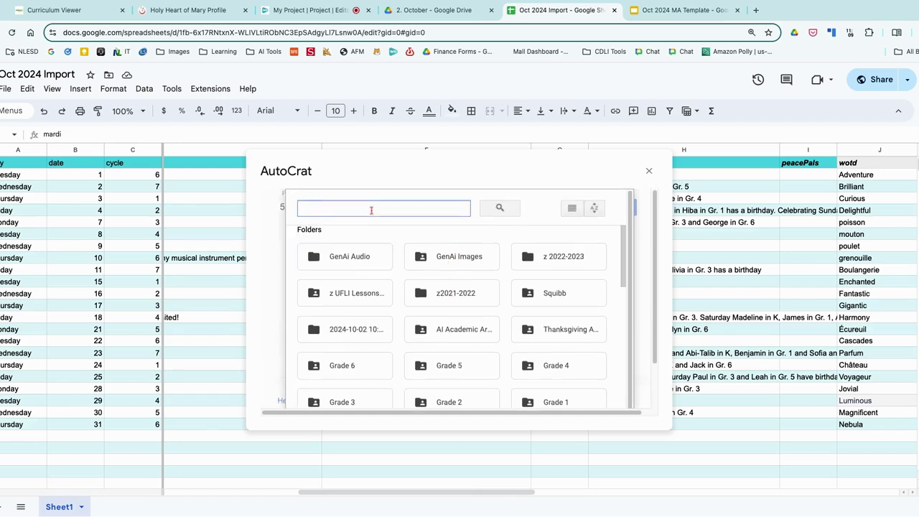
pyautogui.write('202')
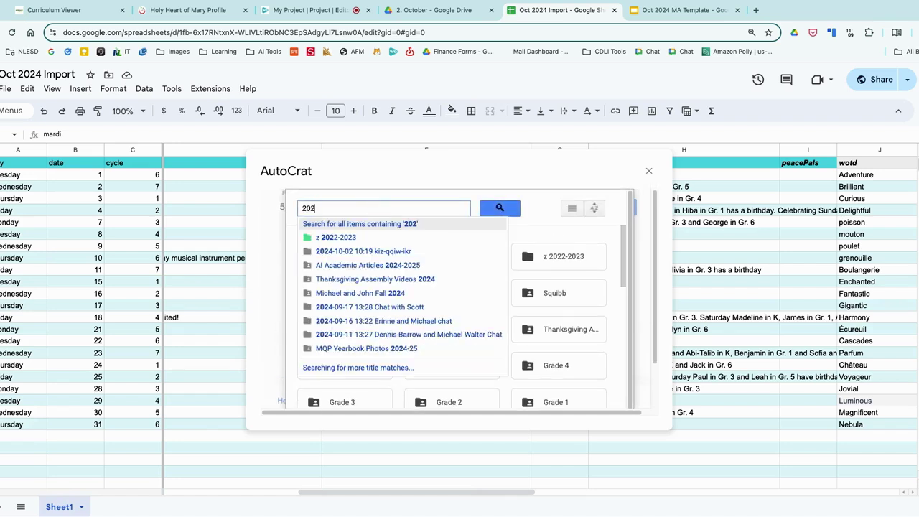
pyautogui.write('4')
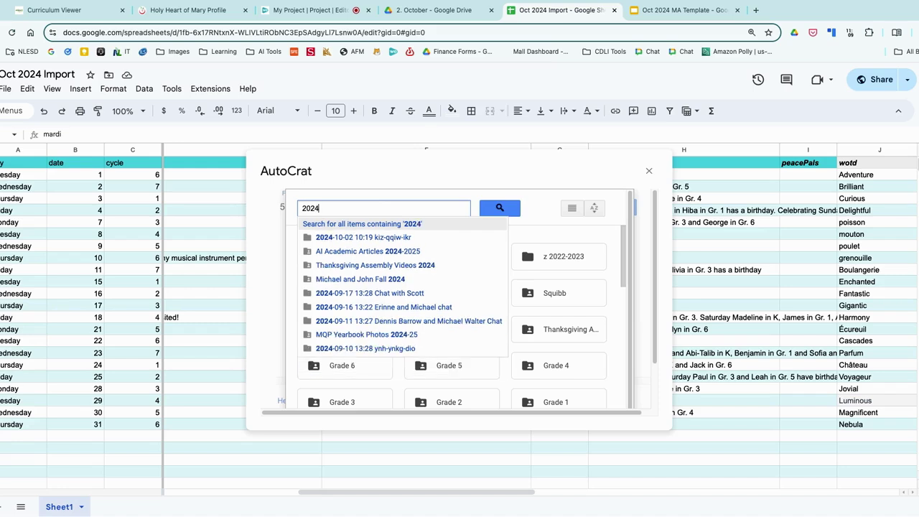
pyautogui.write('-2025')
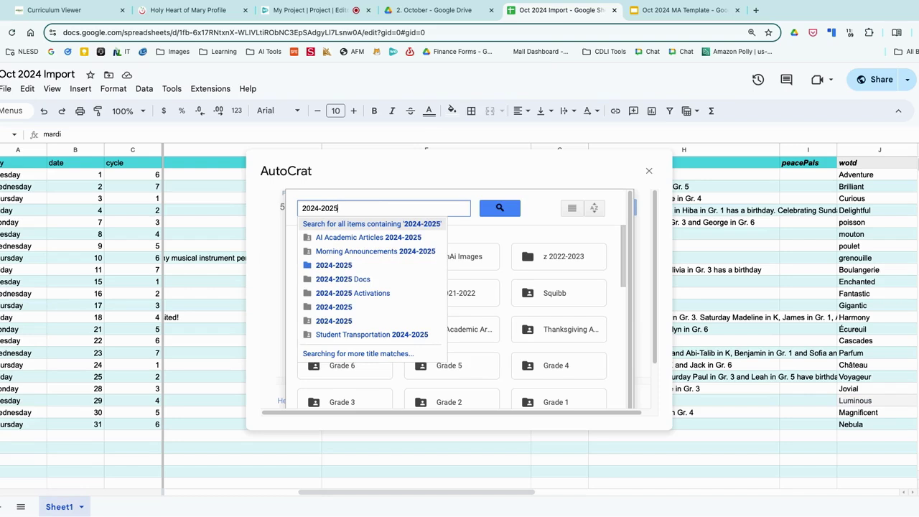
pyautogui.click(339, 266)
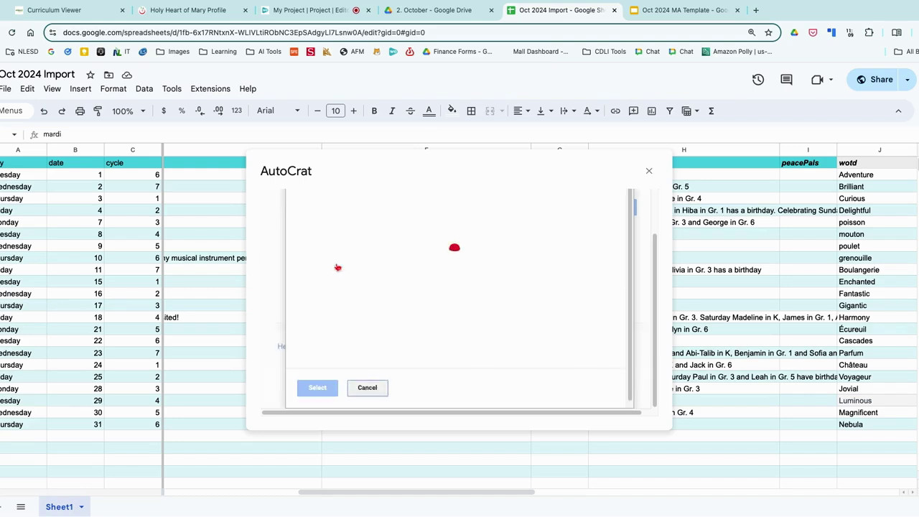
# Open the "Morning Announcements 2024-2025" folder in the destination folder picker.
pyautogui.doubleClick(458, 208)
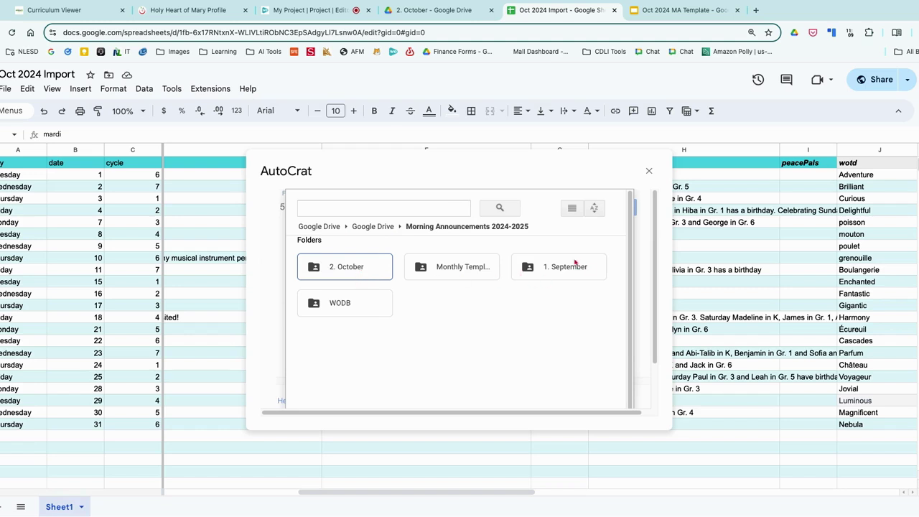
pyautogui.doubleClick(354, 269)
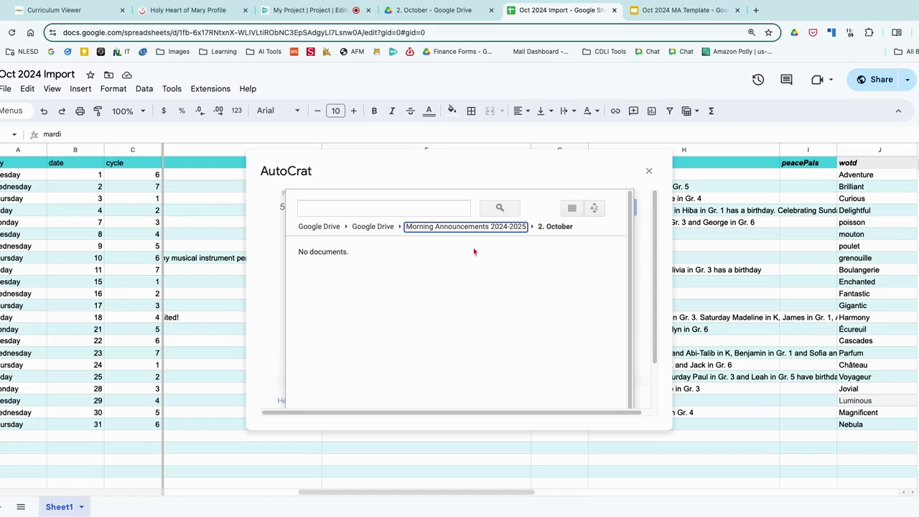
pyautogui.scroll(-1, 546, 302)
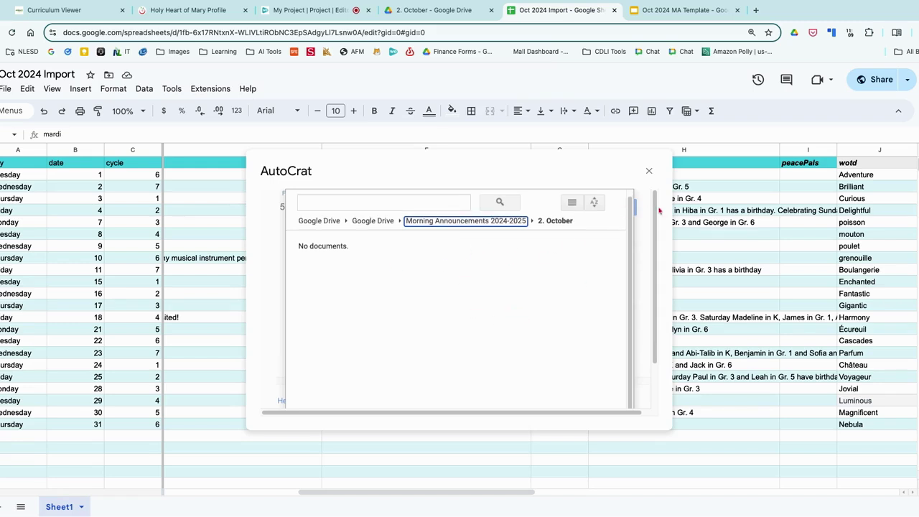
pyautogui.scroll(-3, 656, 216)
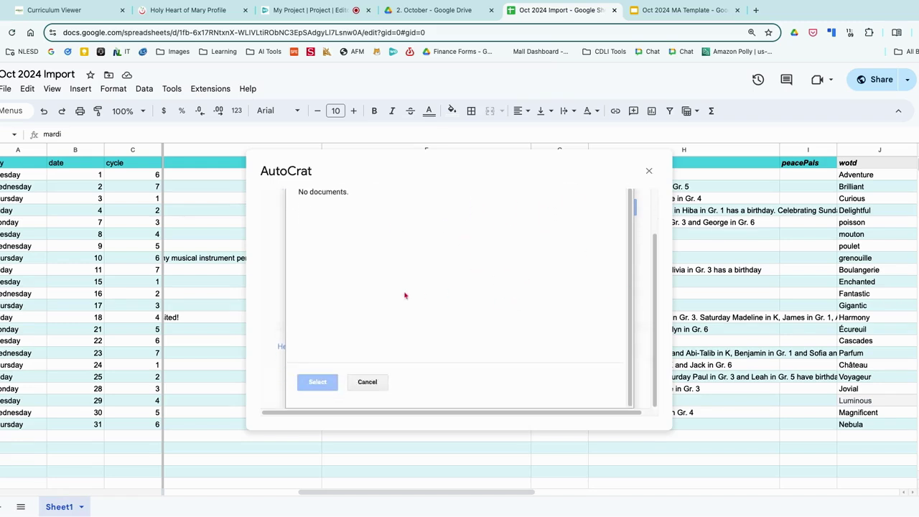
pyautogui.scroll(3, 601, 228)
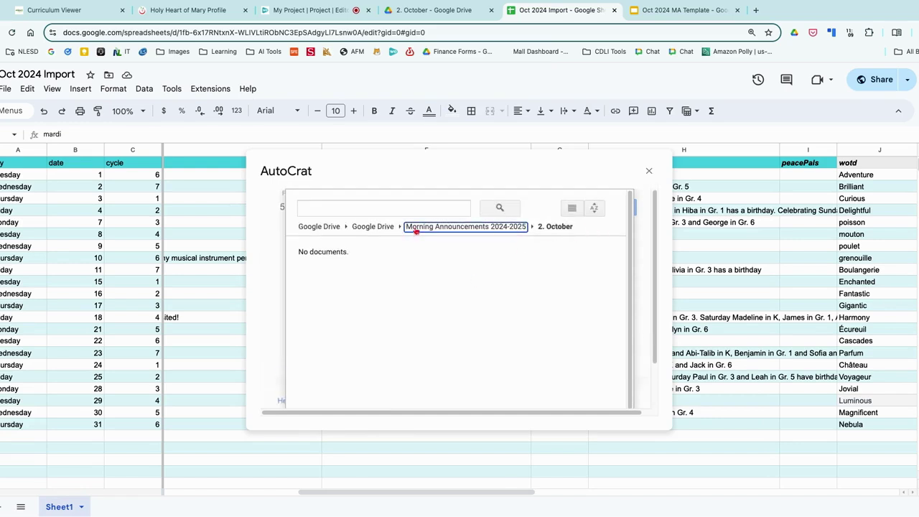
pyautogui.click(444, 227)
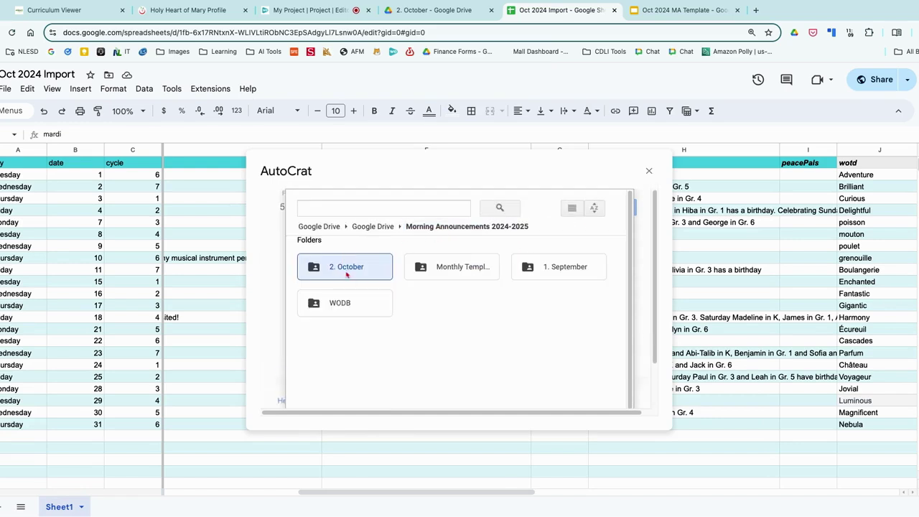
# Choose the "2. October" folder as the job's destination and continue to the dynamic folder reference.
pyautogui.scroll(-3, 641, 216)
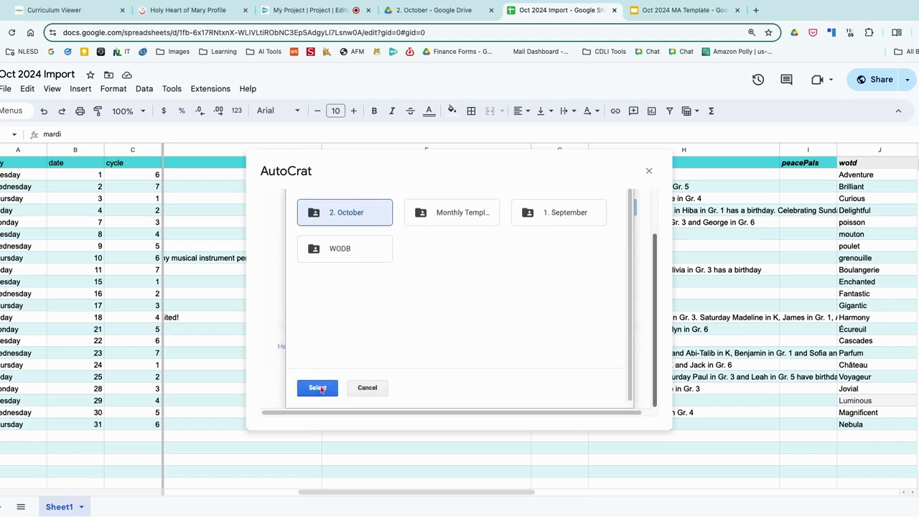
pyautogui.click(320, 389)
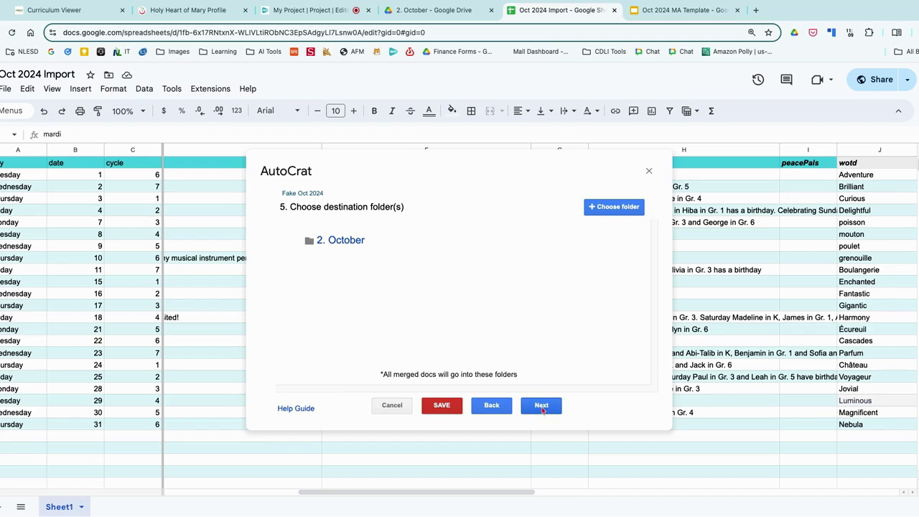
pyautogui.click(542, 406)
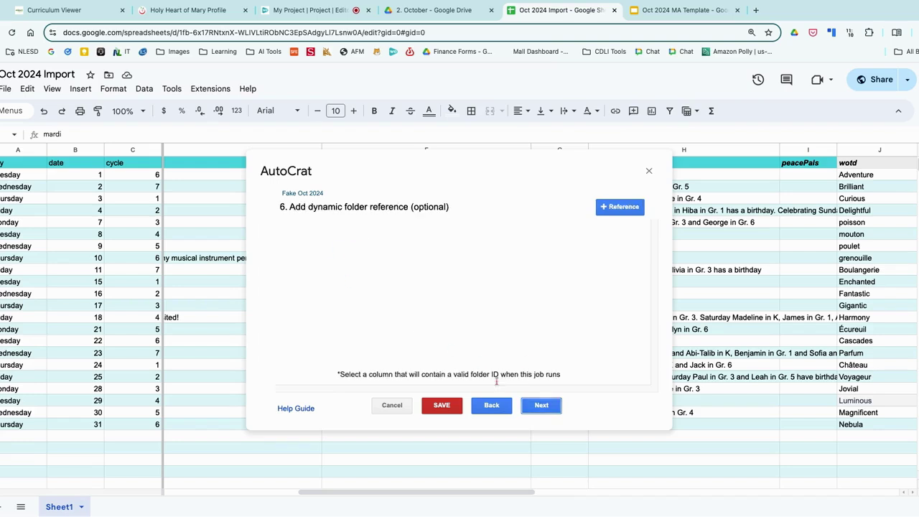
# Skip the optional folder reference and merge condition, keep document sharing set to No, and save the job.
pyautogui.click(541, 405)
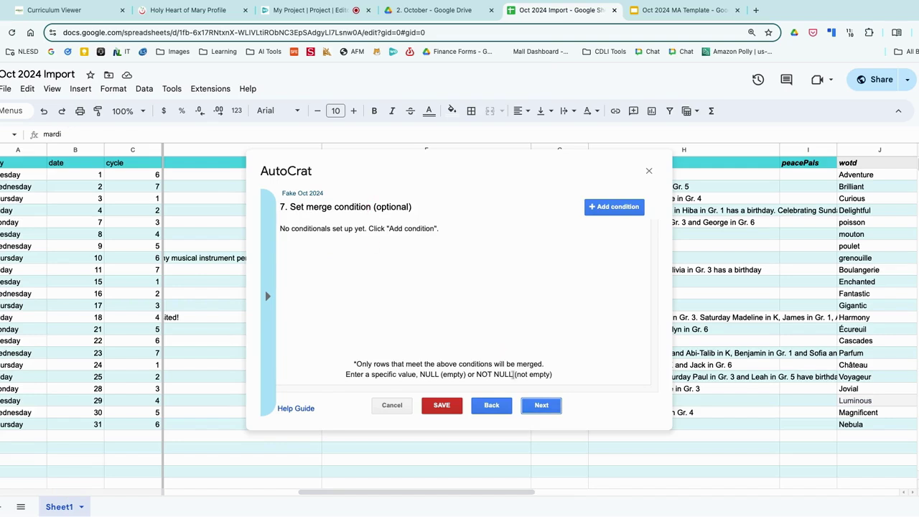
pyautogui.click(542, 405)
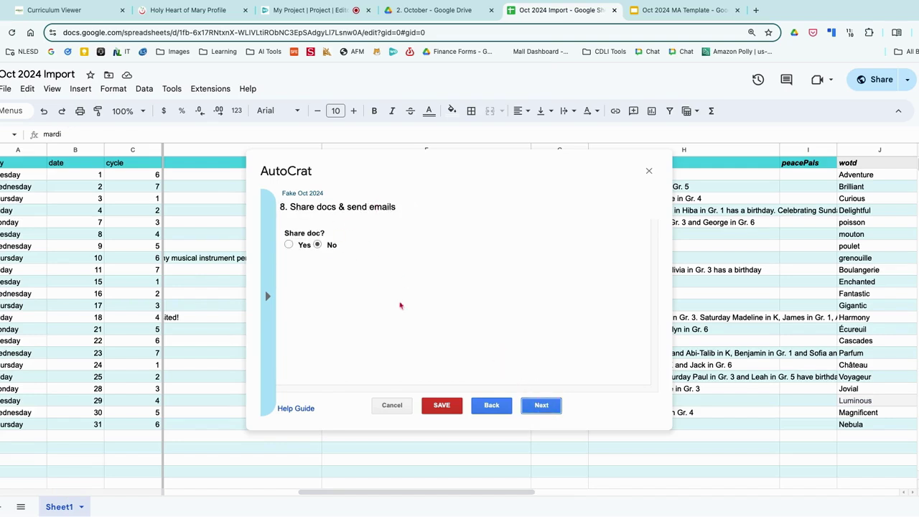
pyautogui.click(442, 406)
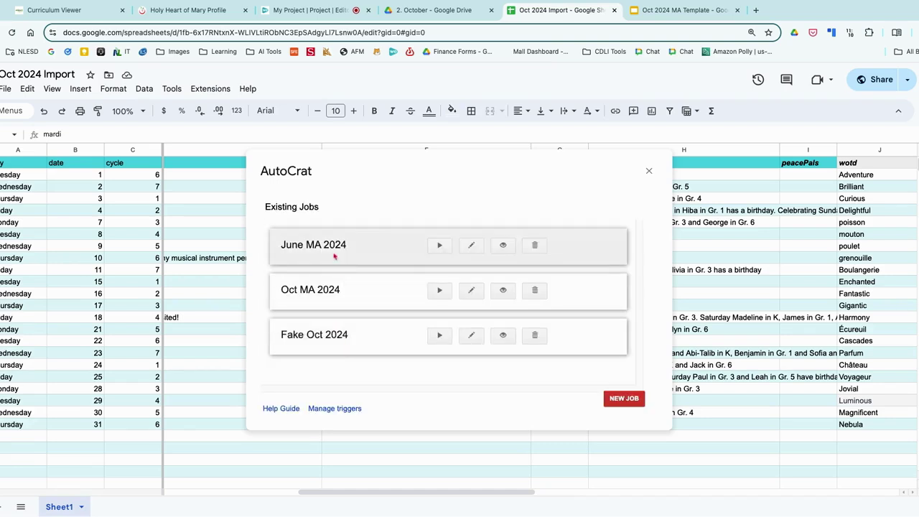
# Run the "Fake Oct 2024" merge job and close the AutoCrat dialog once the merge is done.
pyautogui.click(439, 335)
pyautogui.click(650, 171)
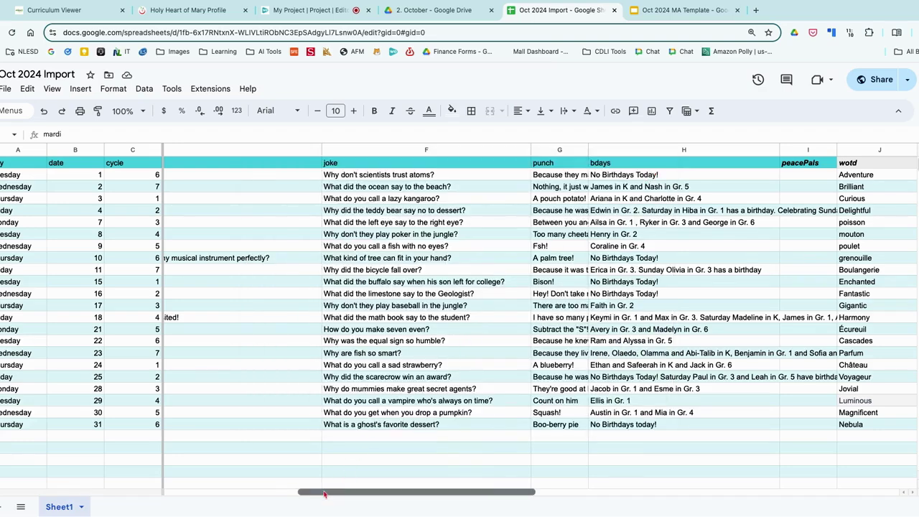
# Open the merged "Fake MA for October 2024" presentation from the first data row's merged document link.
pyautogui.hscroll(10, 337, 492)
pyautogui.hscroll(8, 349, 494)
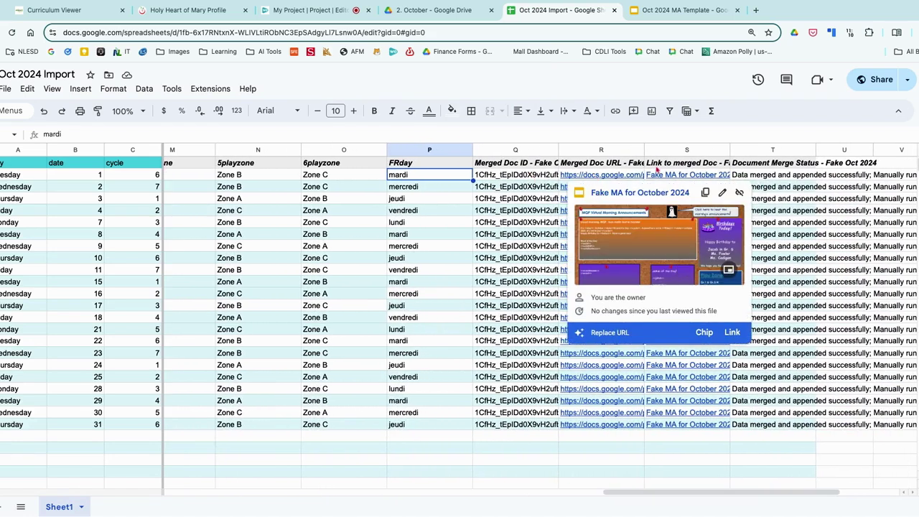
pyautogui.click(831, 188)
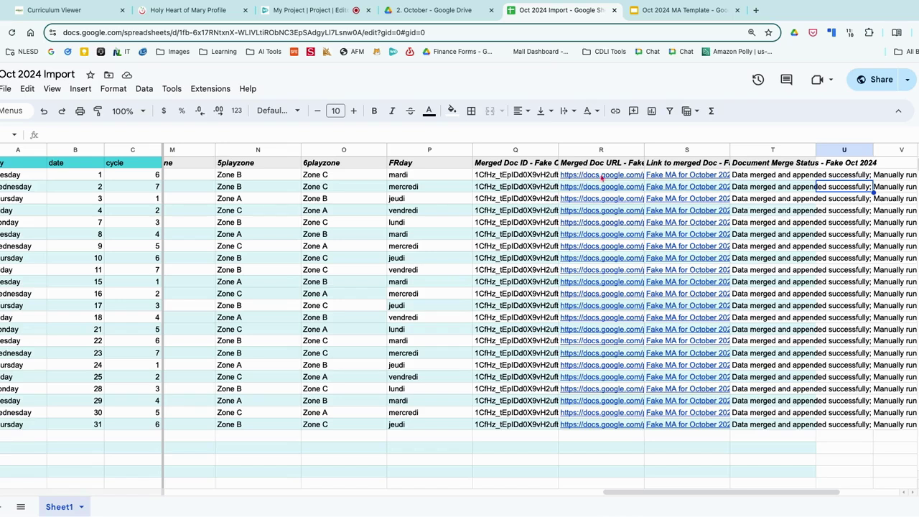
pyautogui.moveTo(603, 179)
pyautogui.click(687, 179)
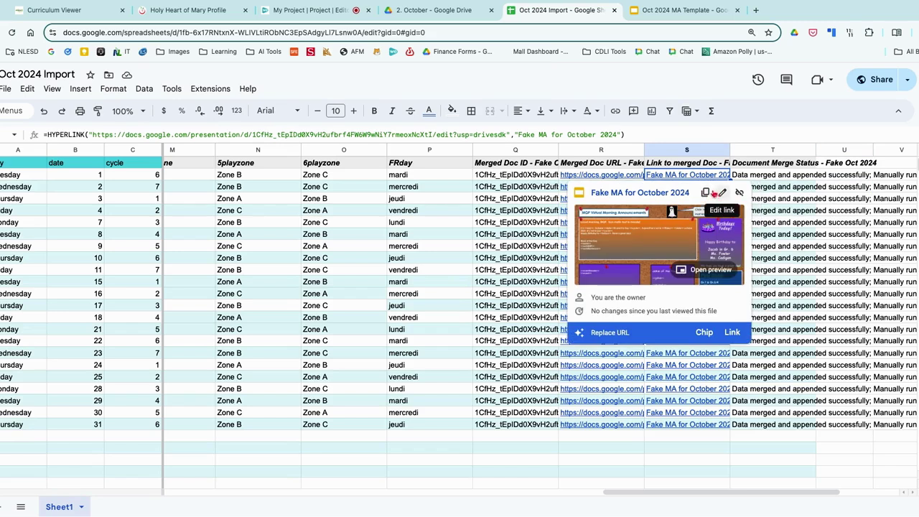
pyautogui.click(646, 193)
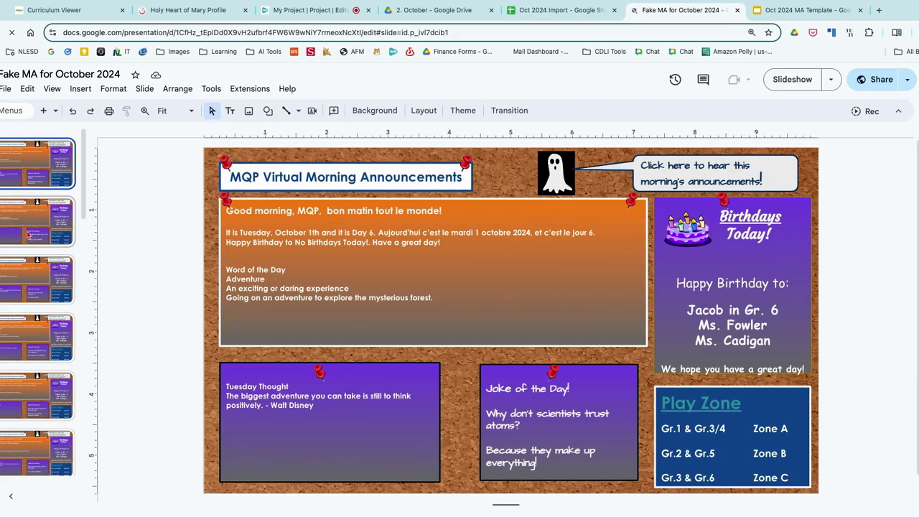
# Look through the first slides of the merged presentation to check each day's date, word, joke and play zones.
pyautogui.click(31, 232)
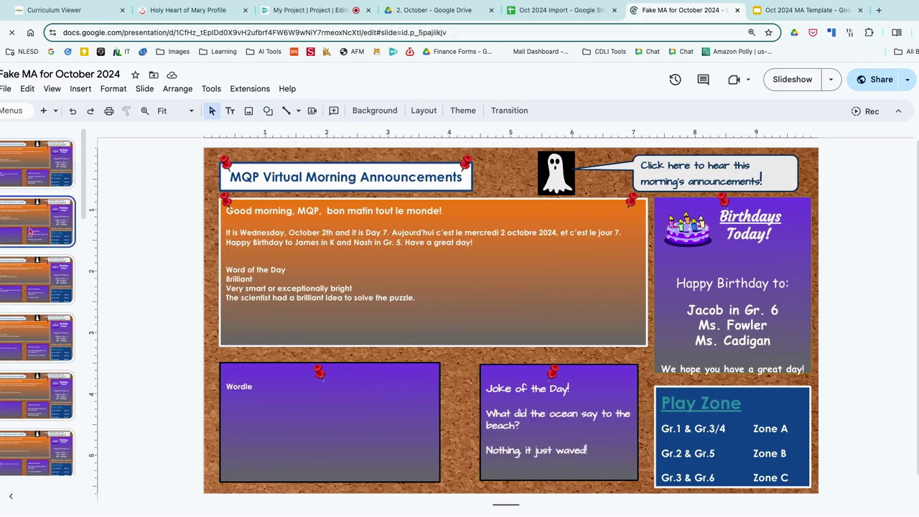
pyautogui.click(31, 285)
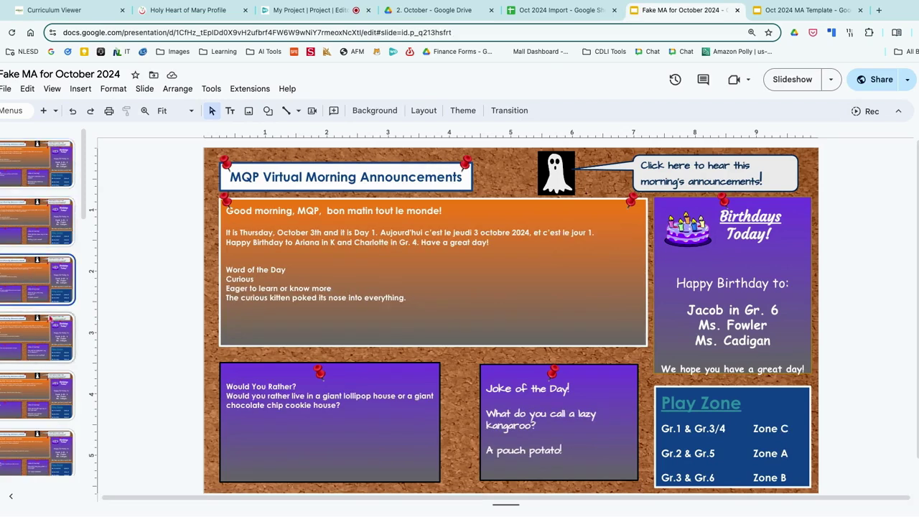
pyautogui.click(28, 338)
pyautogui.click(31, 380)
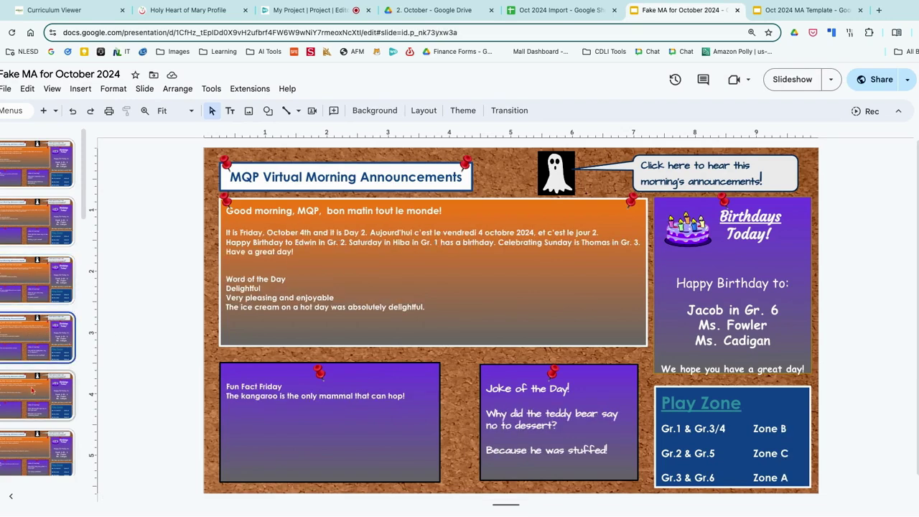
pyautogui.click(34, 166)
pyautogui.press('Down')
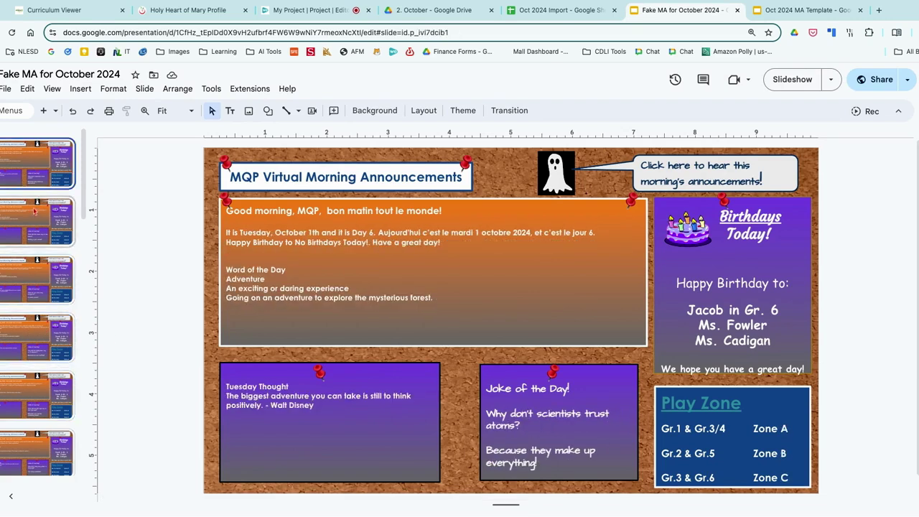